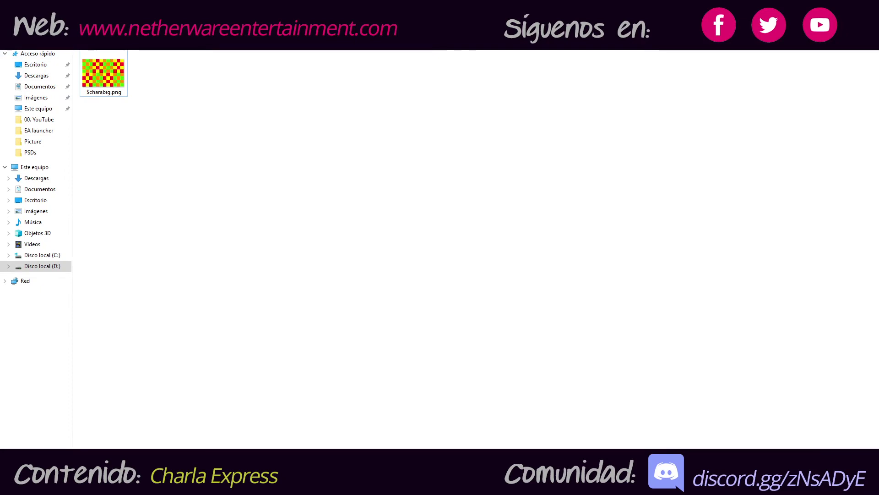
Go up from the folder holding $charabig.png to the RPG Maker project's root folder
key(alt+Up)
click(464, 106)
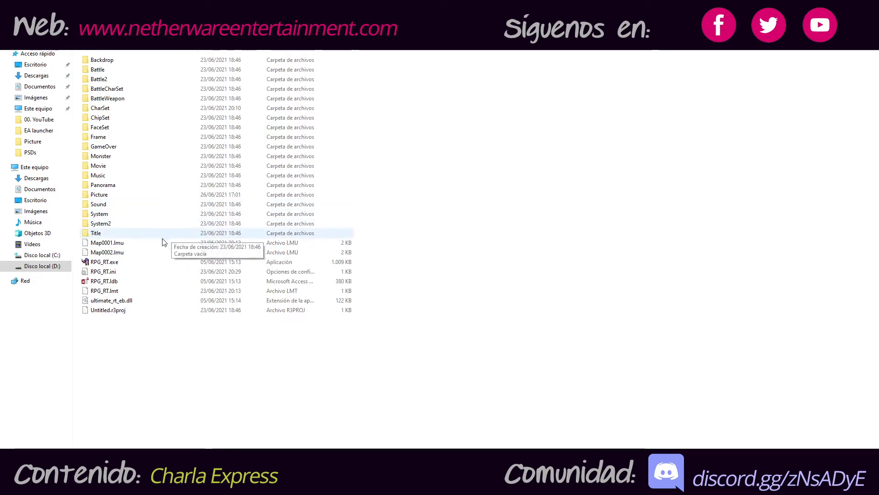
click(343, 242)
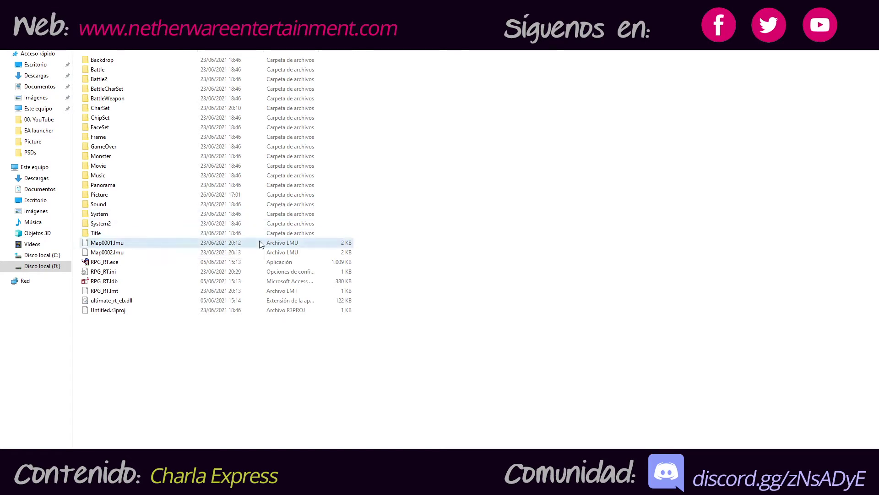
click(489, 211)
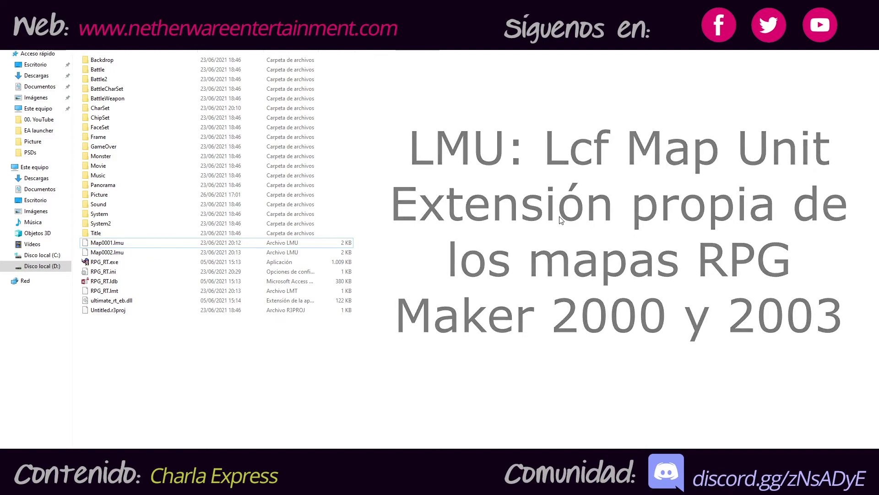
Examine the Map0001.lmu and Map0002.lmu map files in the project folder
click(106, 244)
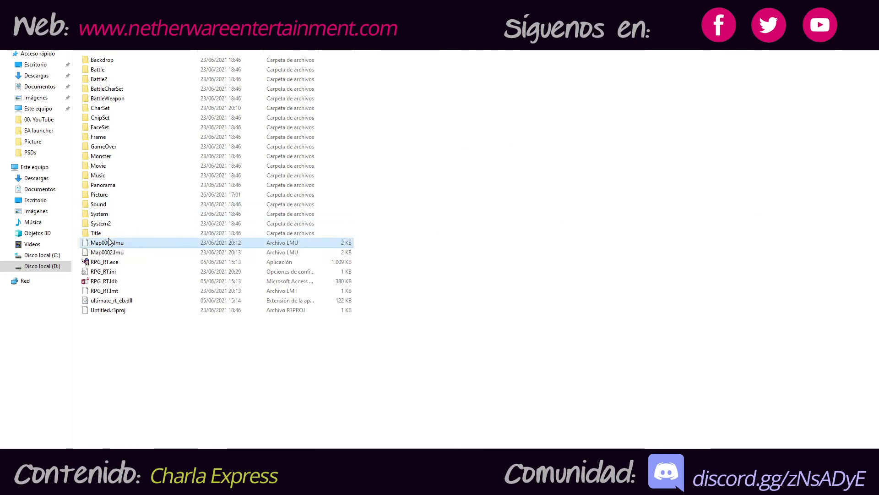
mouse_move(135, 269)
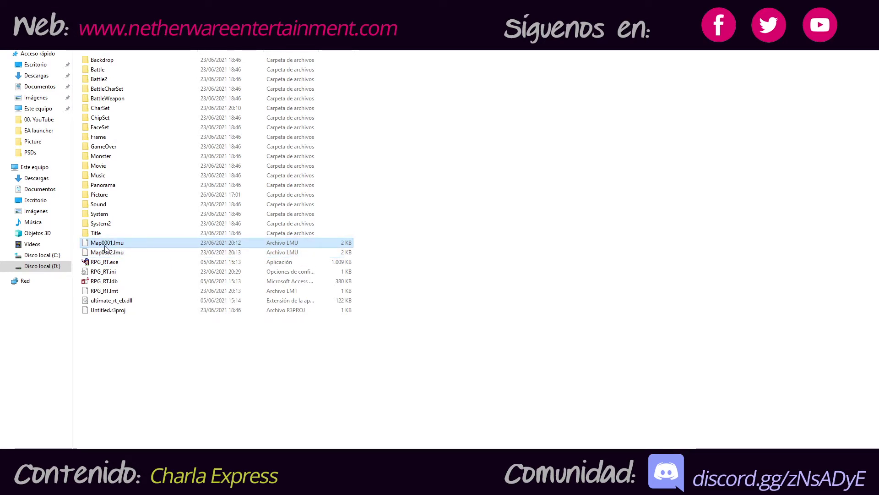
mouse_move(110, 248)
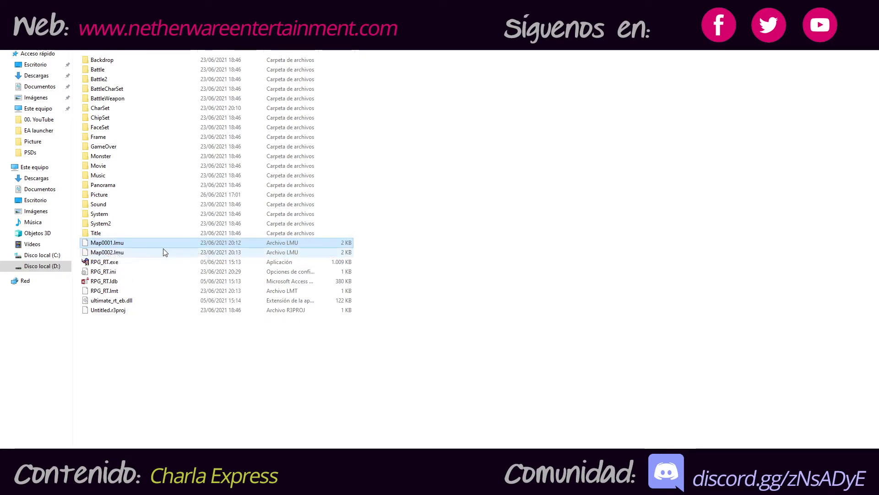
click(460, 225)
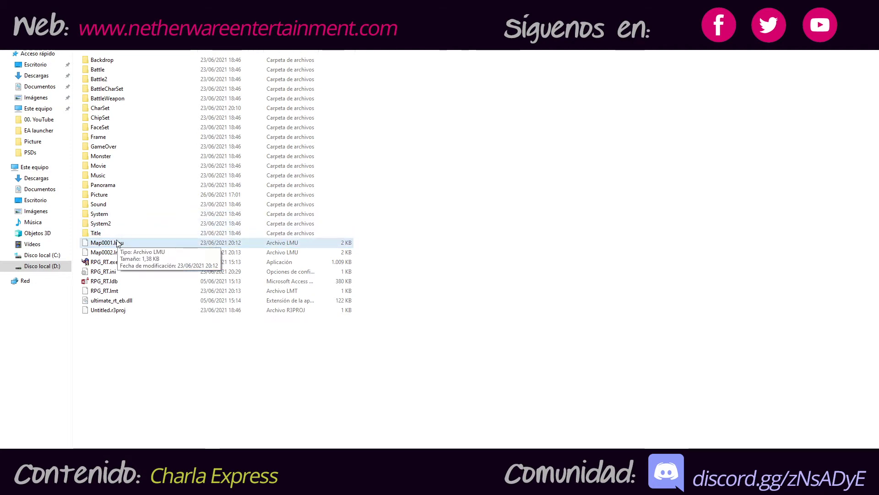
click(118, 252)
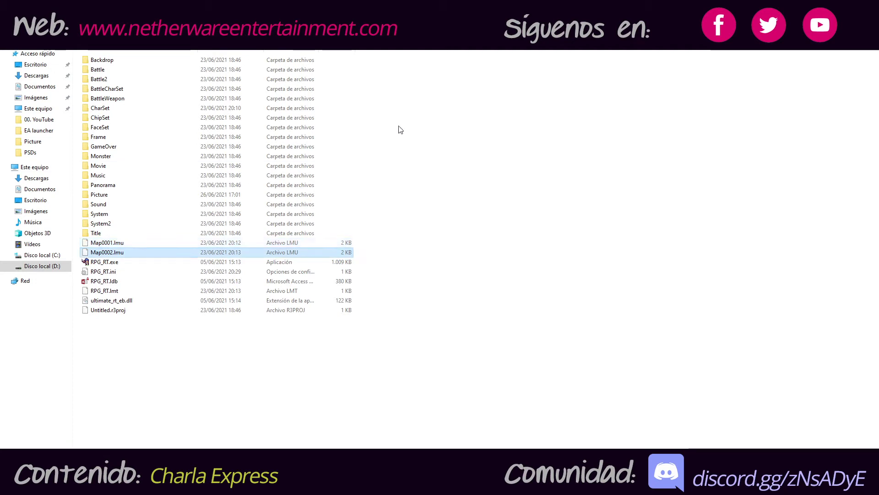
click(509, 149)
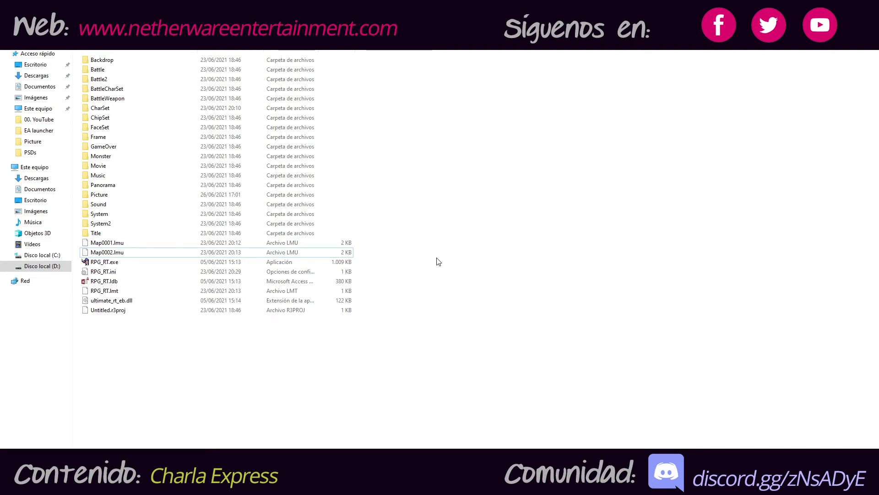
click(143, 243)
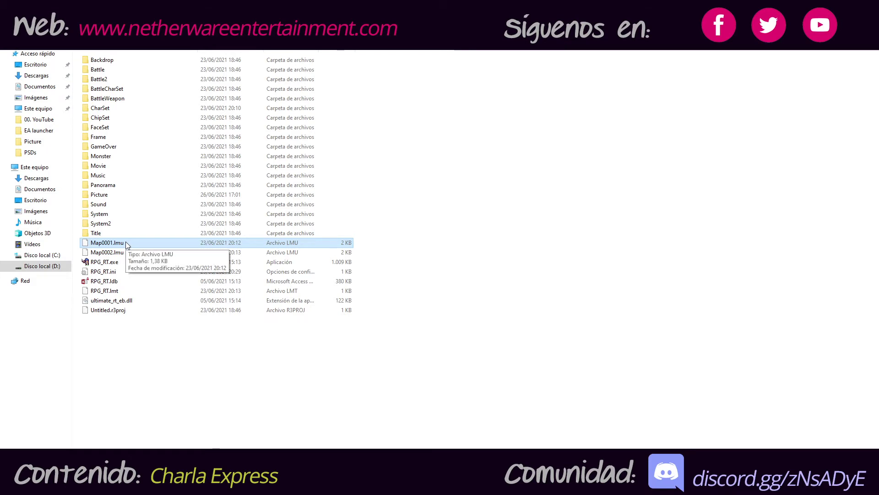
click(130, 252)
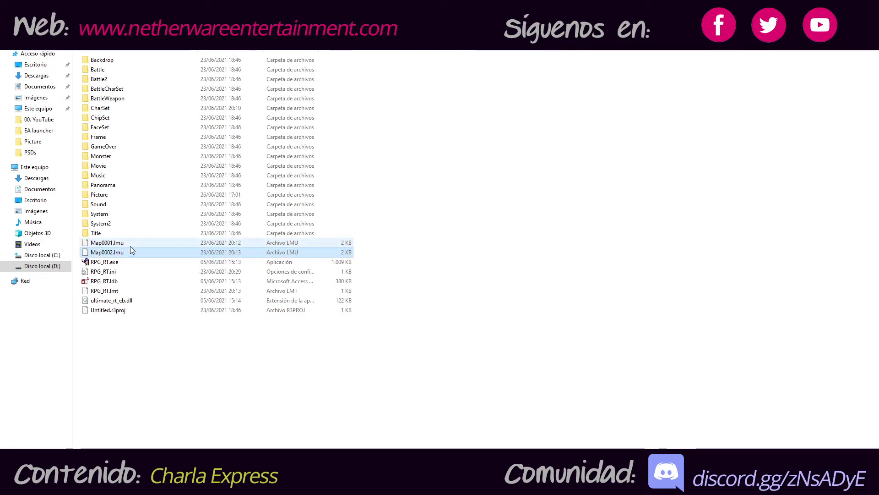
Examine the RPG_RT.lmt map tree file alongside the Map0001.lmu and Map0002.lmu map files
click(122, 291)
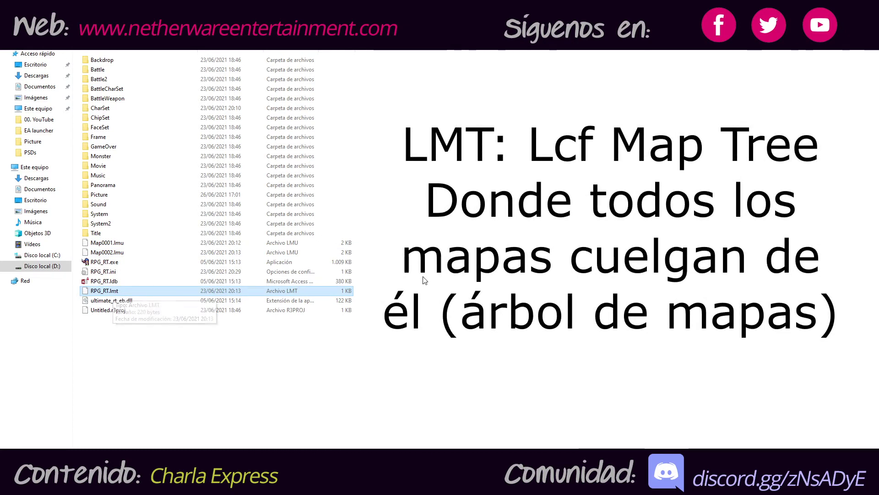
click(418, 276)
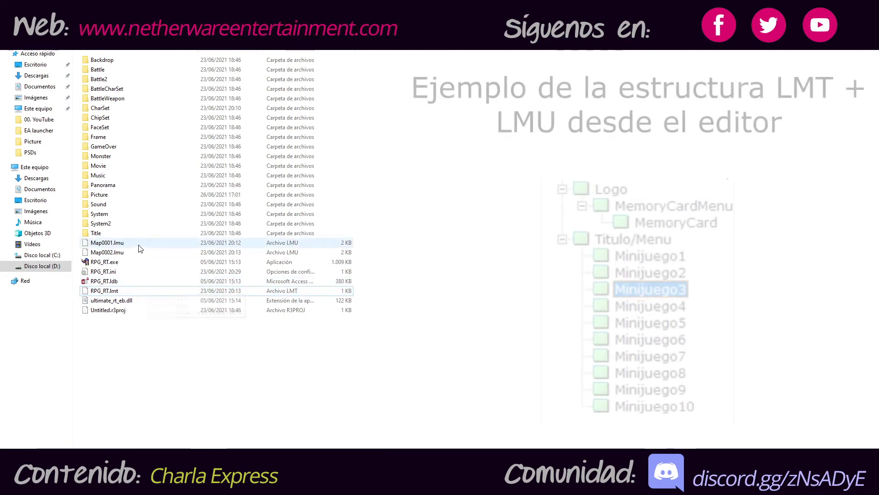
click(115, 295)
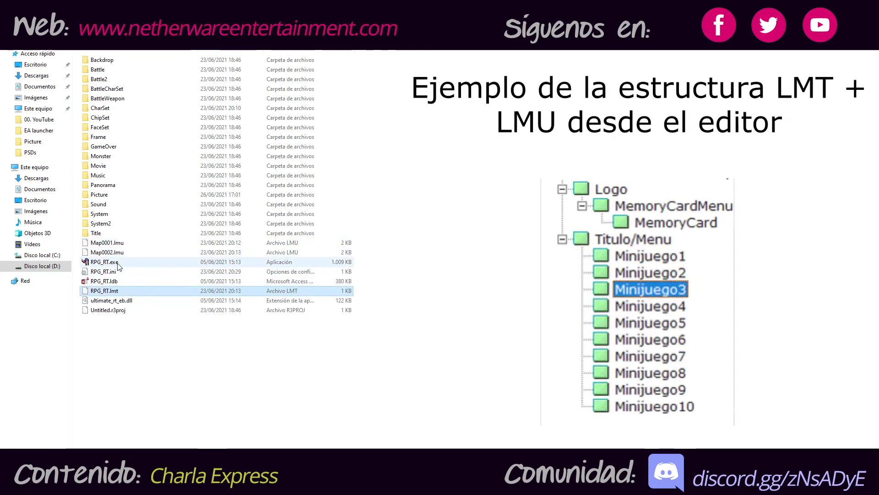
click(117, 243)
click(116, 292)
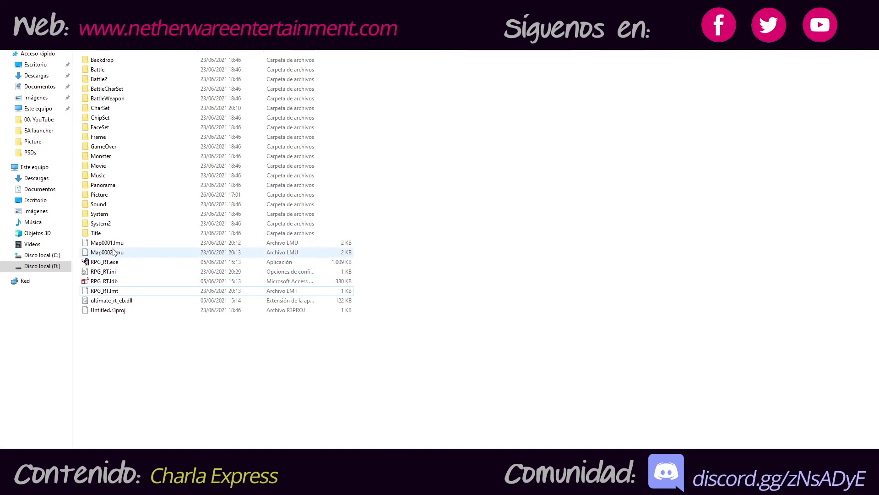
drag(137, 239, 127, 260)
click(125, 290)
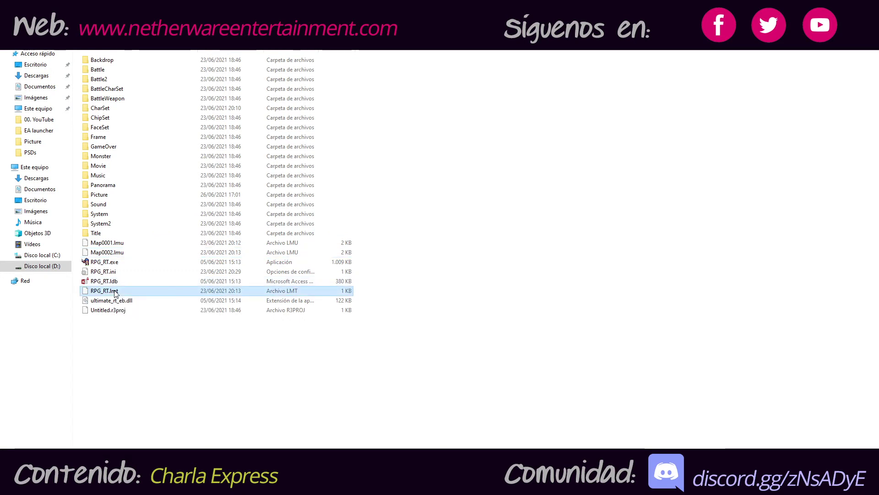
click(133, 253)
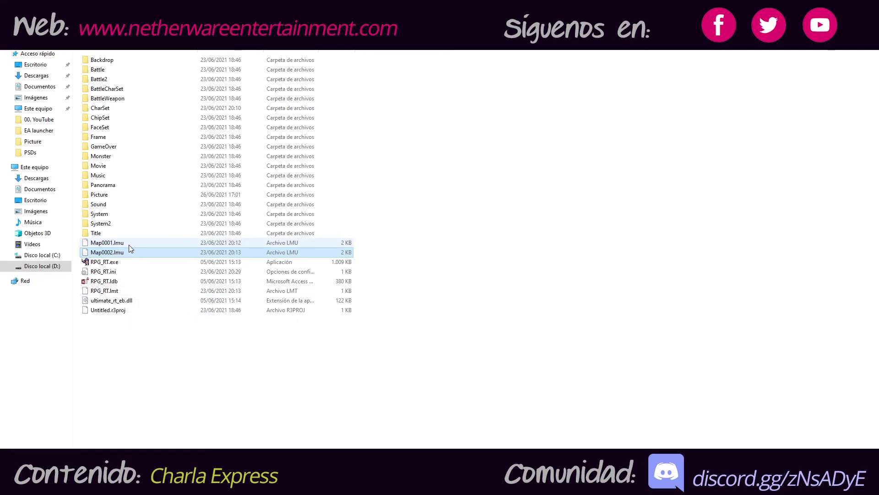
click(122, 292)
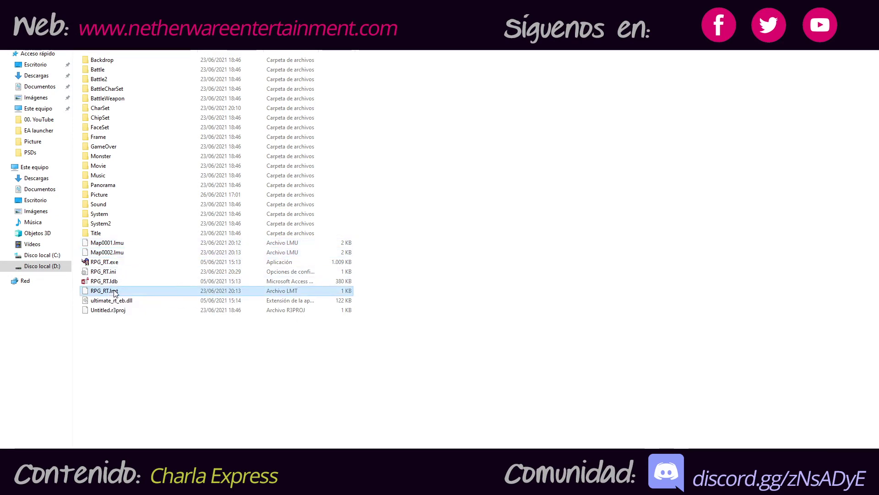
Inspect the RPG_RT.ldb database file's entry in the project folder
click(121, 281)
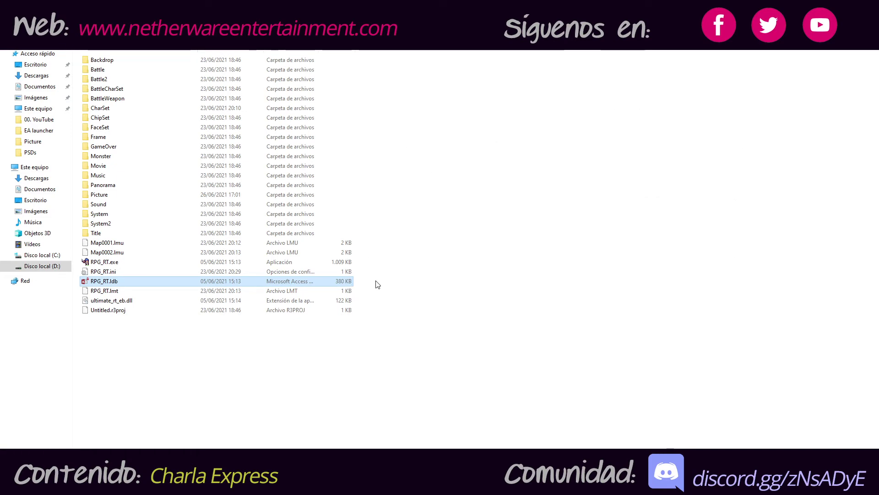
mouse_move(148, 284)
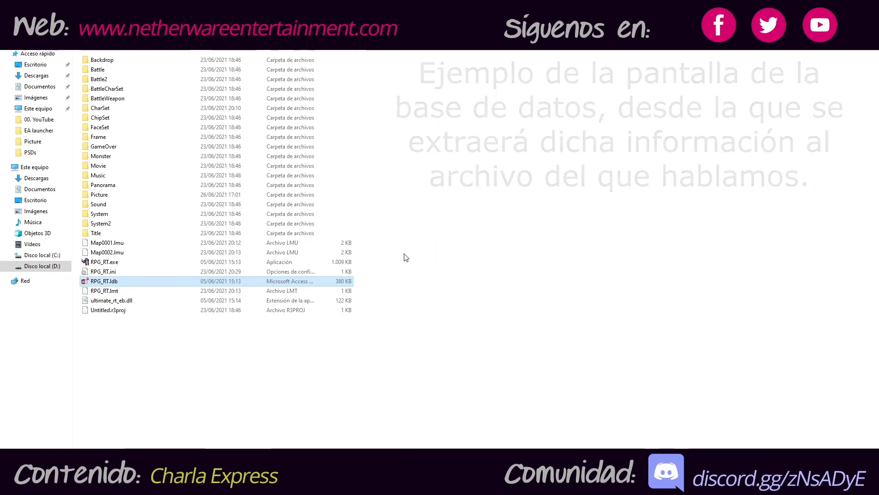
click(384, 281)
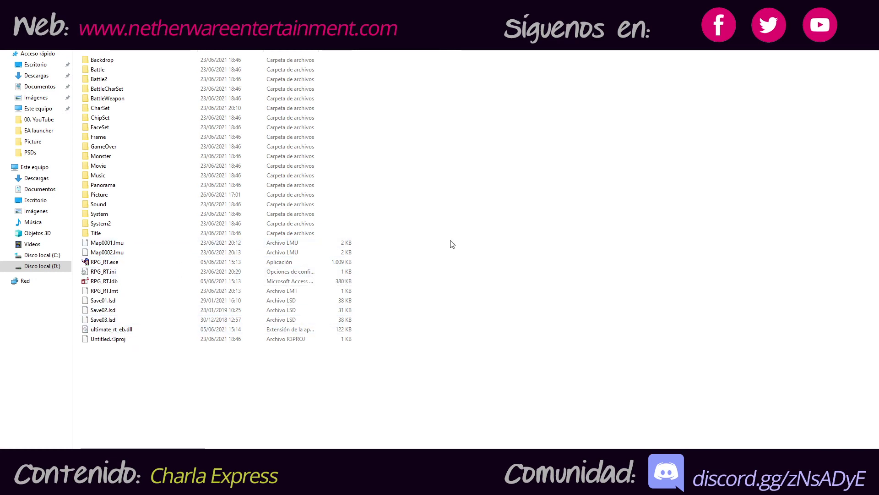
Examine the saved-game files Save01.lsd, Save02.lsd and Save03.lsd in the project folder
click(132, 310)
click(126, 301)
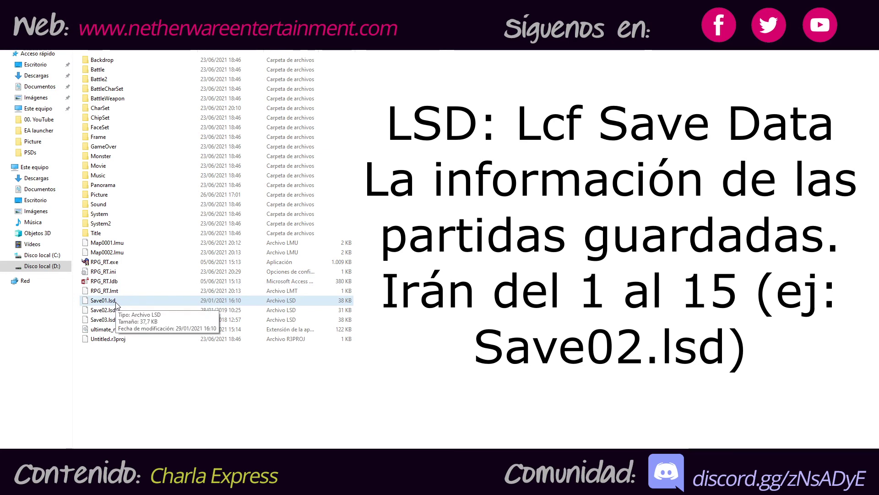
click(121, 304)
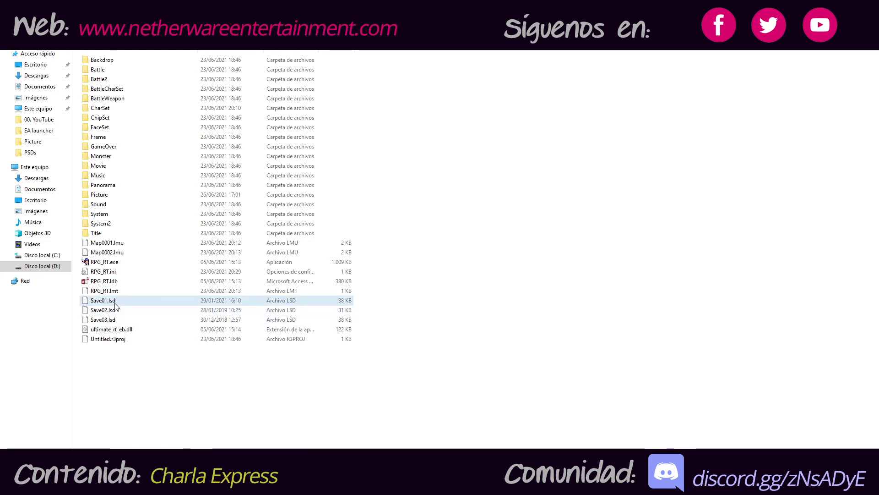
mouse_move(114, 306)
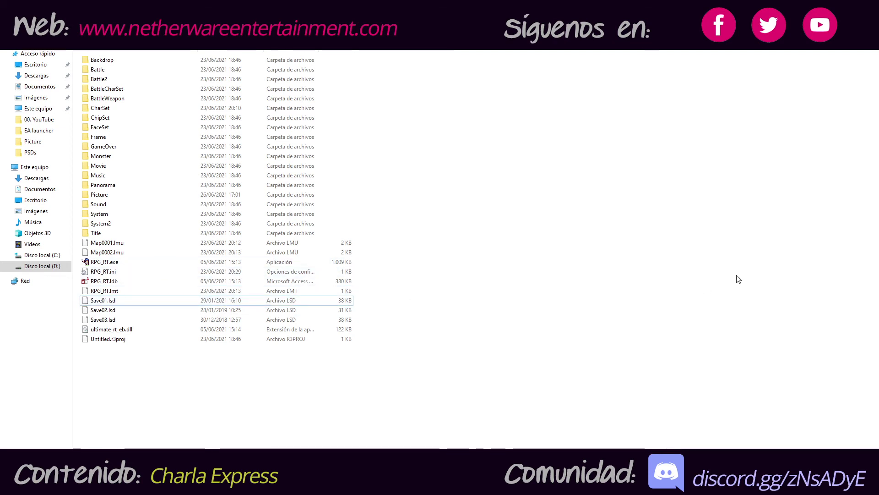
click(140, 319)
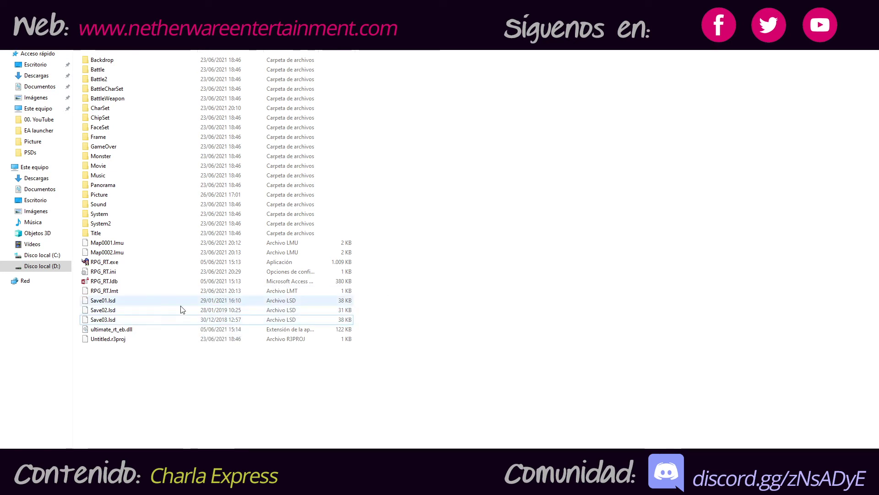
click(573, 287)
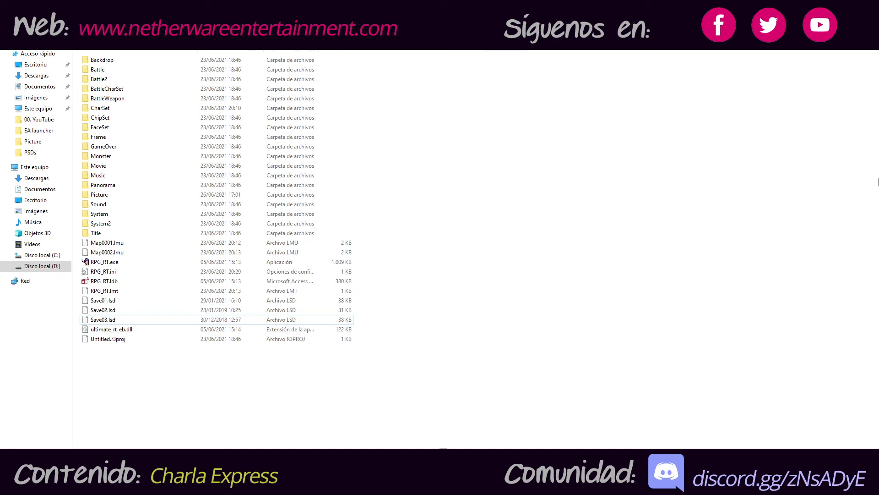
click(171, 304)
click(156, 317)
click(146, 304)
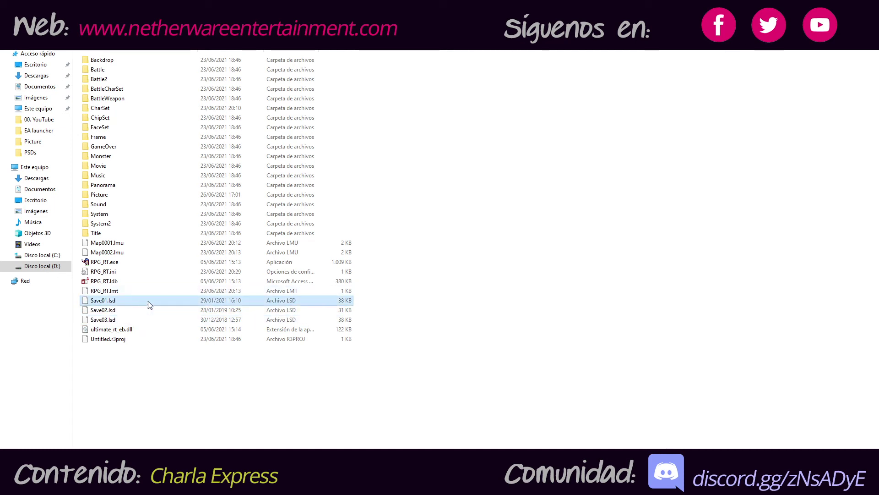
click(476, 274)
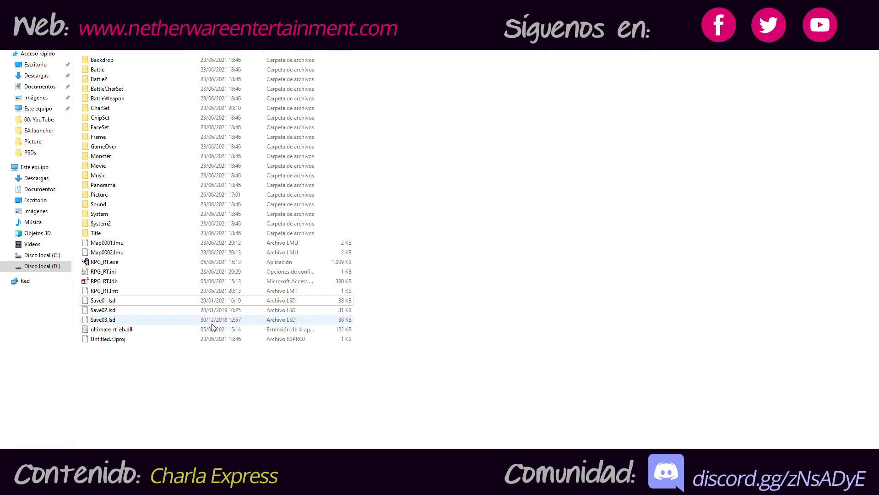
Inspect the Untitled.r3proj project file's entry and its file details
mouse_move(87, 265)
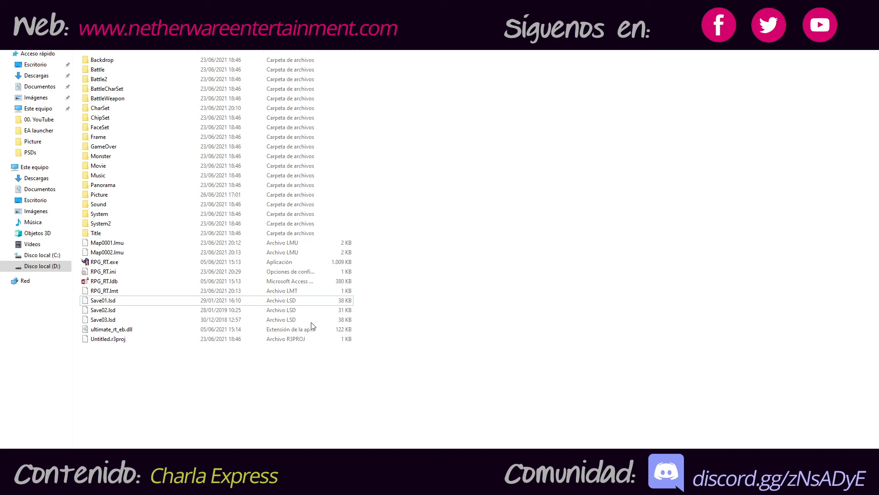
click(122, 341)
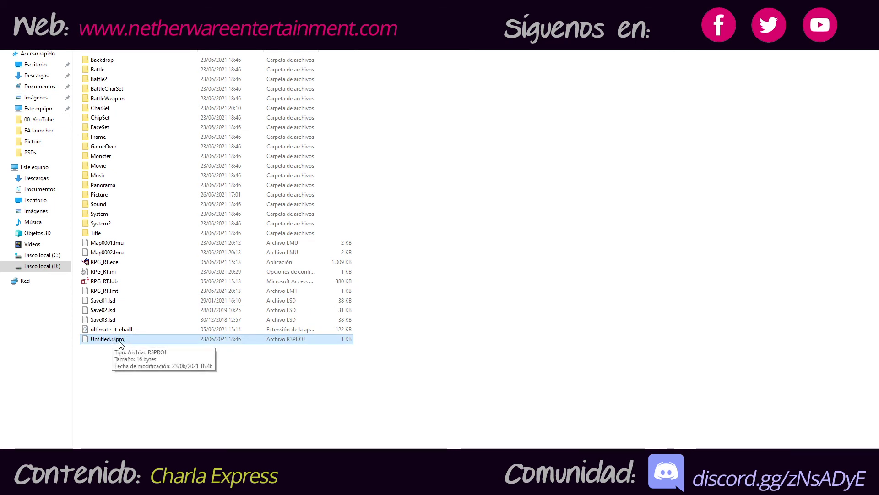
double_click(110, 343)
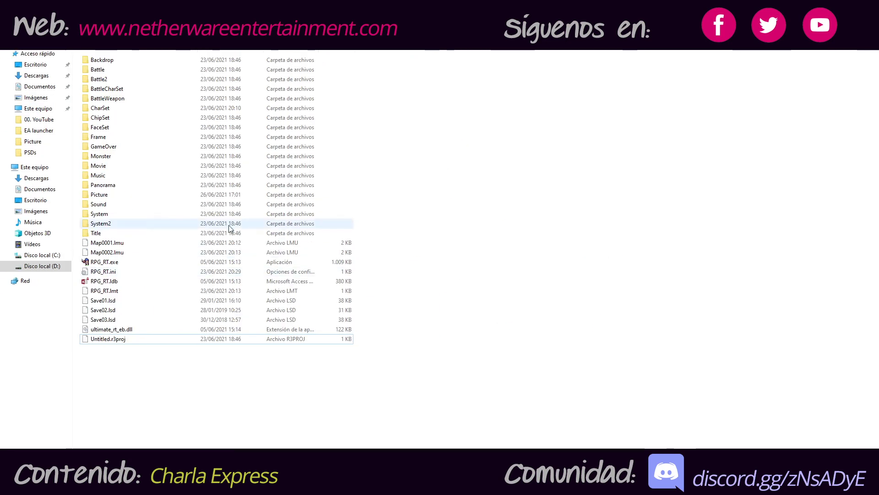
click(125, 341)
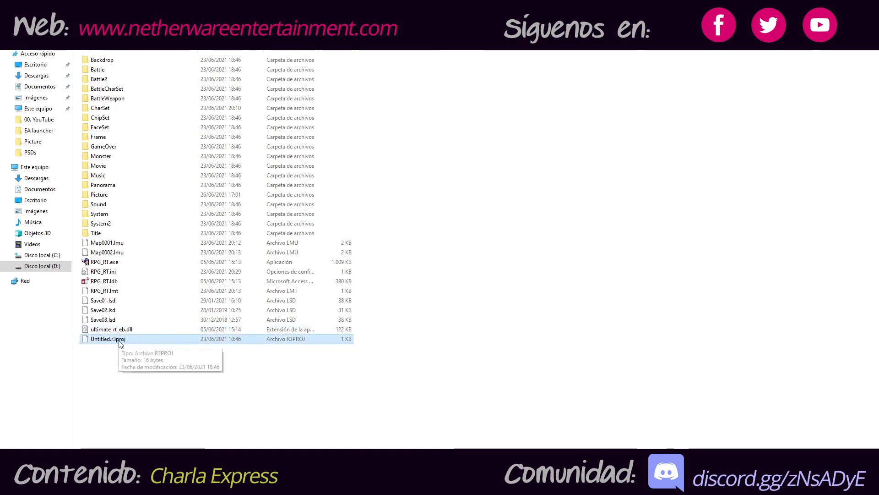
click(162, 358)
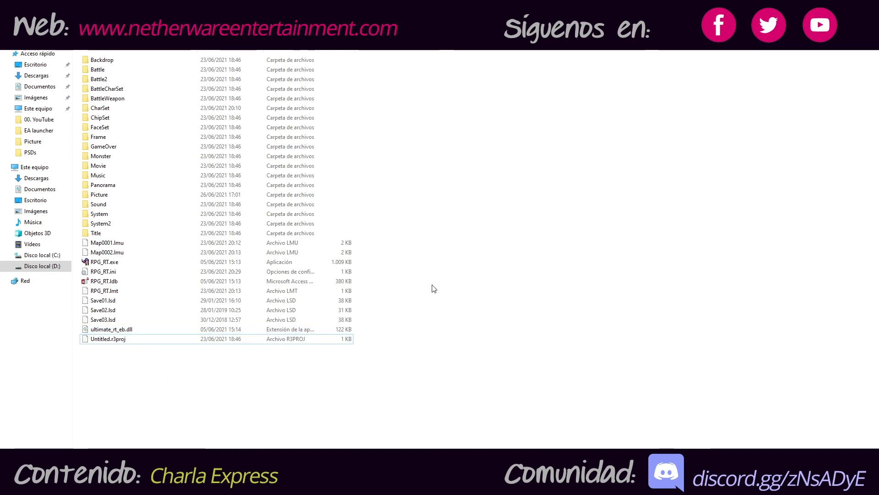
Select the RPG_RT.ini configuration file next to RPG_RT.exe in the project folder
click(127, 270)
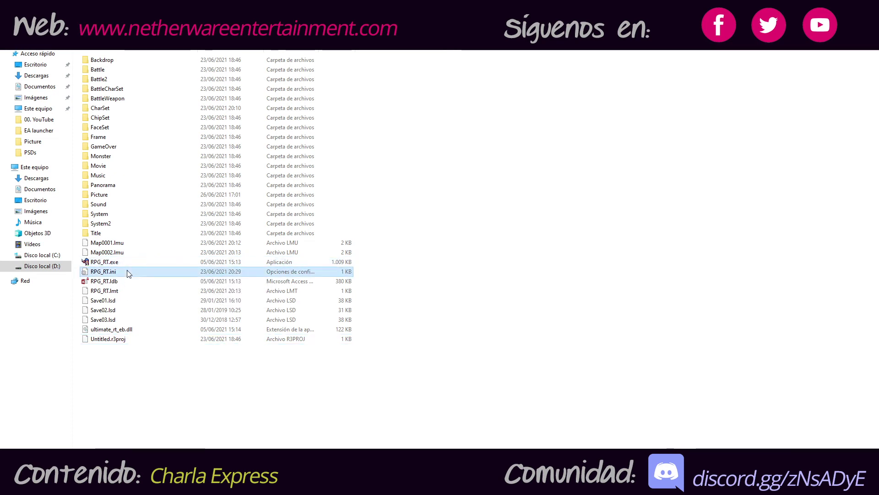
click(123, 263)
double_click(122, 272)
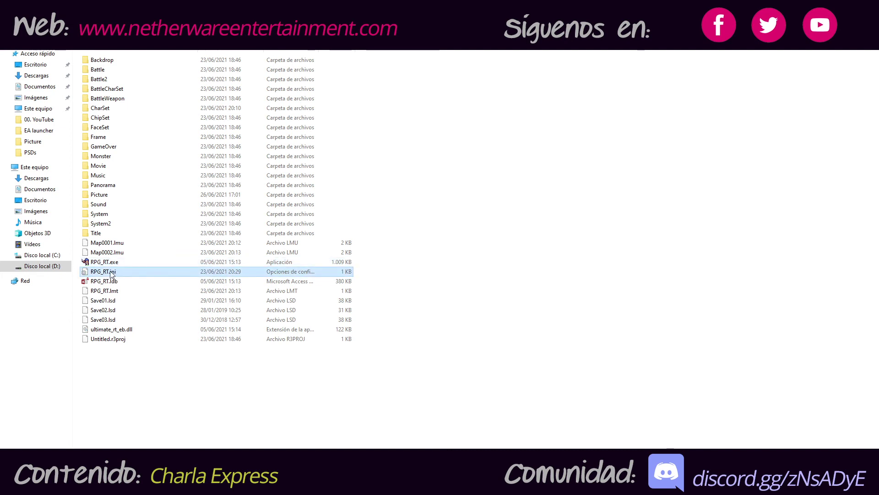
Examine the [RPG_RT] section header on the first line of the RPG_RT.ini file
drag(231, 35, 408, 64)
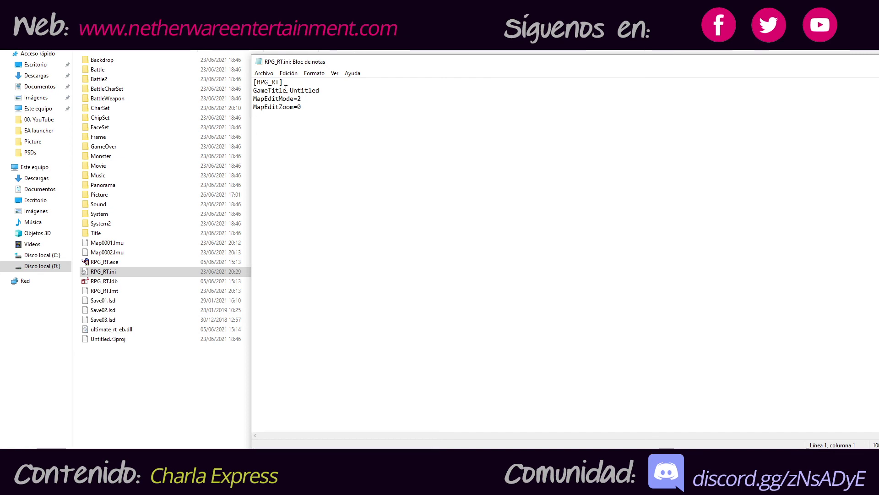
drag(285, 87, 252, 82)
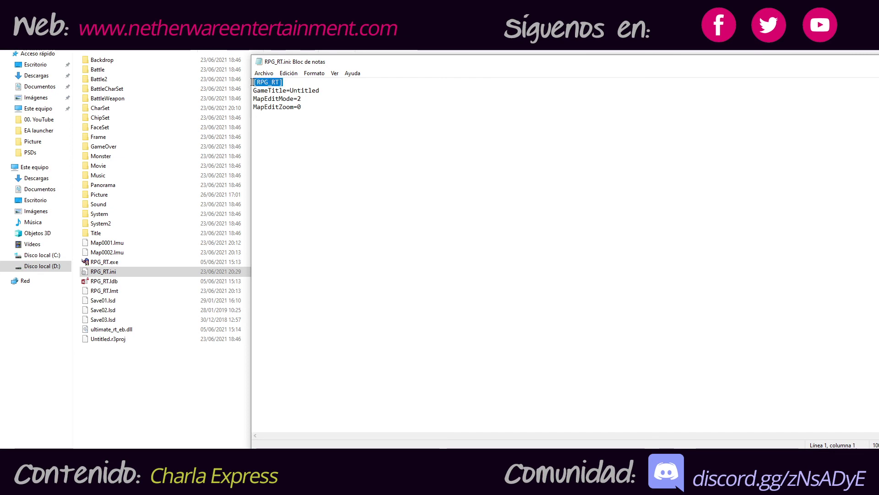
click(285, 82)
drag(289, 82, 254, 81)
click(284, 82)
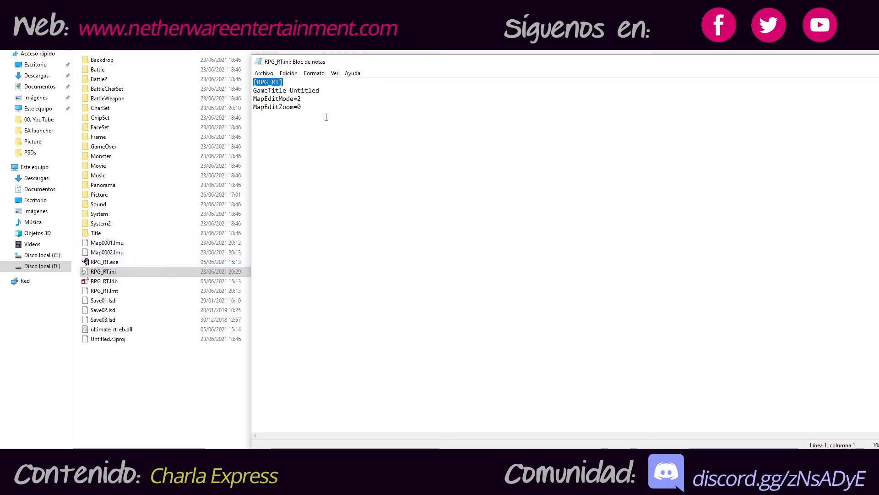
click(322, 83)
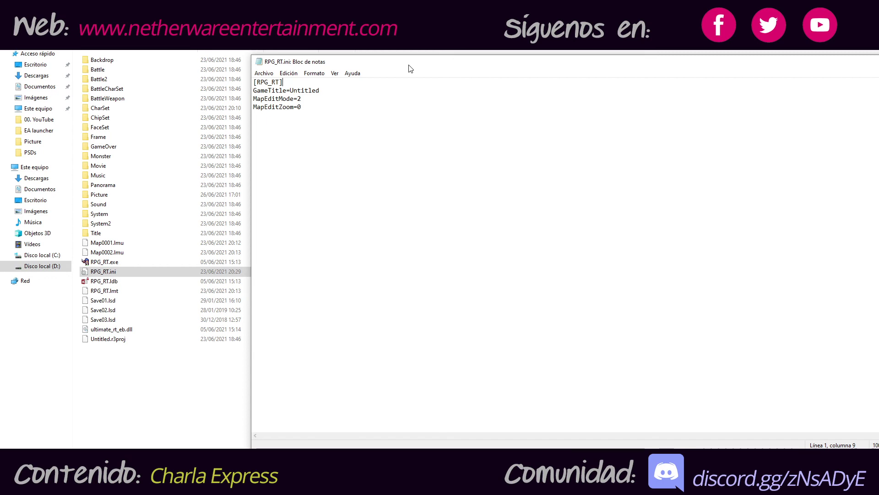
Add an [EasyRPG] section header on a new line below MapEditZoom=0
key(Down)
key(Down)
key(Down)
key(End)
key(Return)
text([])
key(Left)
text(EasyRPG)
key(Right)
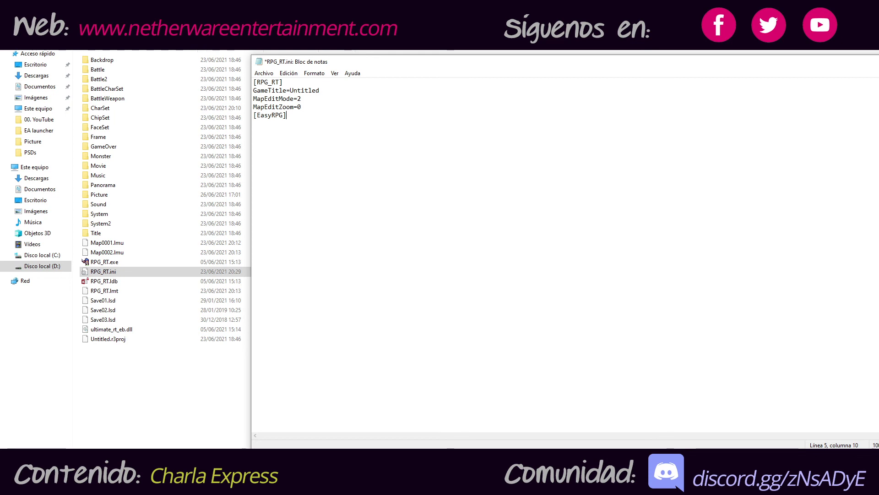
Remove the [EasyRPG] line from the end of the configuration file
drag(286, 115, 247, 112)
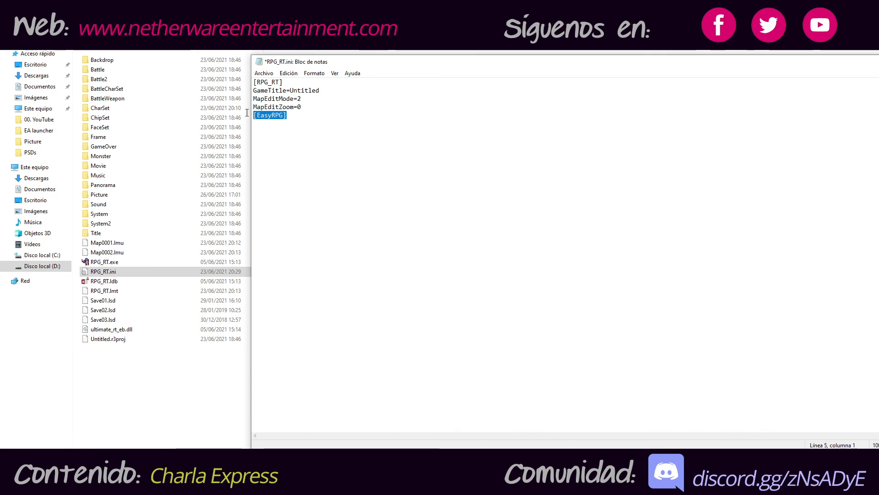
click(288, 118)
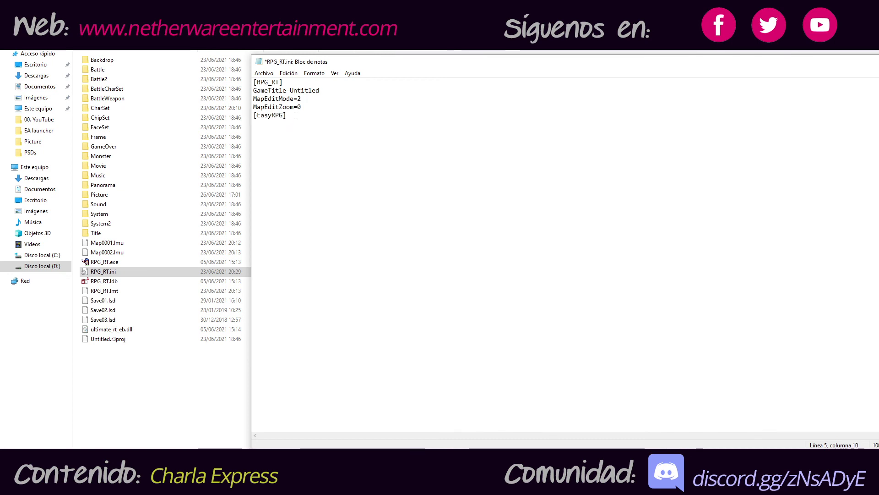
key(shift+Home)
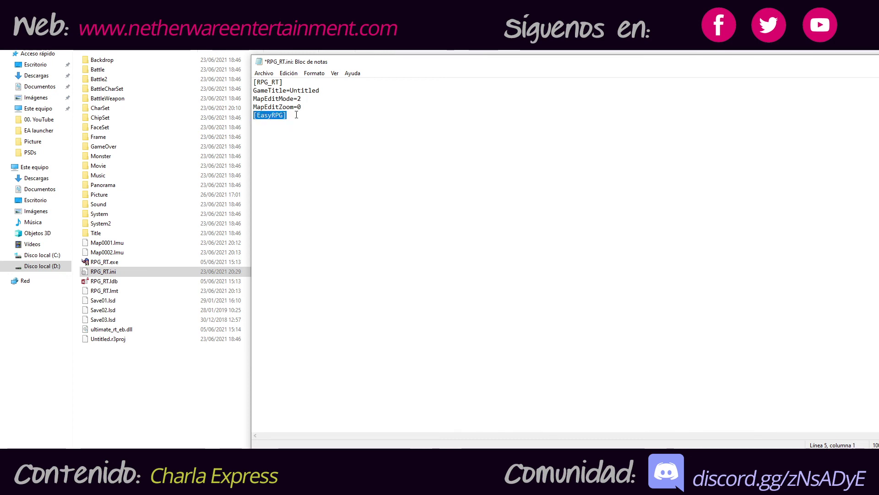
key(BackSpace)
key(BackSpace)
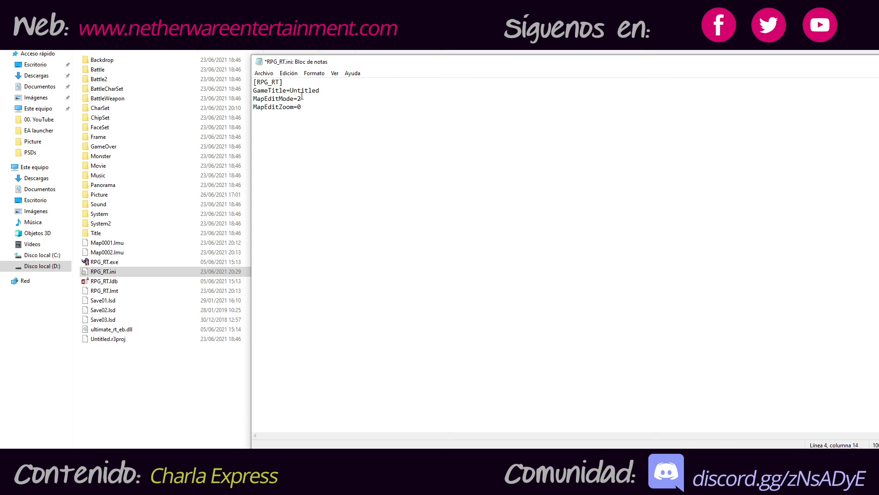
Examine the values of the MapEditMode and MapEditZoom settings
drag(304, 97, 297, 98)
click(304, 107)
drag(303, 107, 297, 99)
click(309, 98)
Add the line FullPackageFlag=1 below the MapEditZoom setting in RPG_RT.ini
click(328, 106)
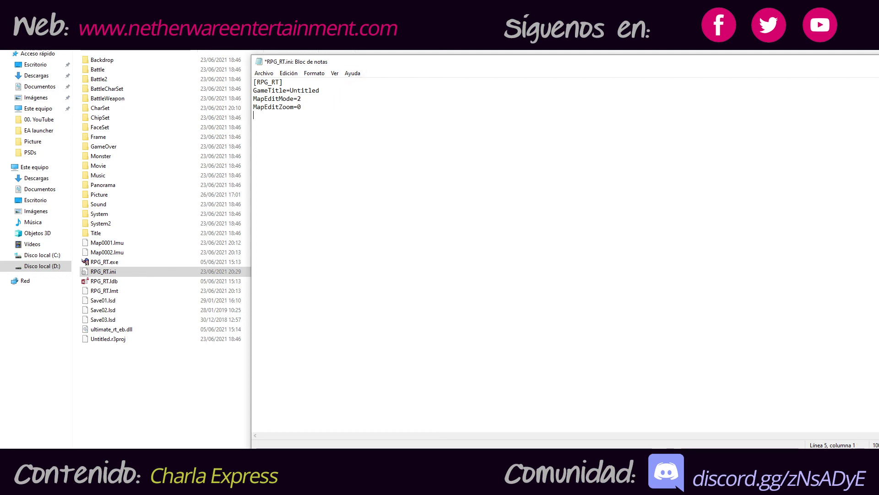
text(FullPackageFlag=)
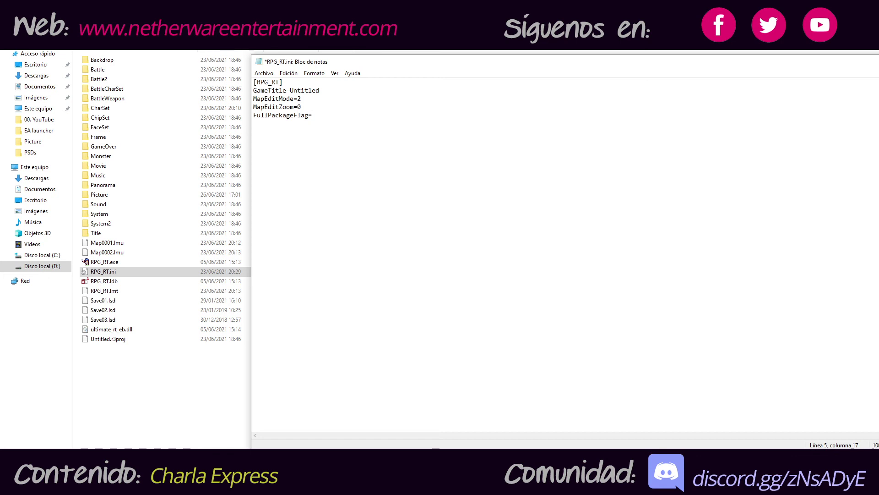
text(1)
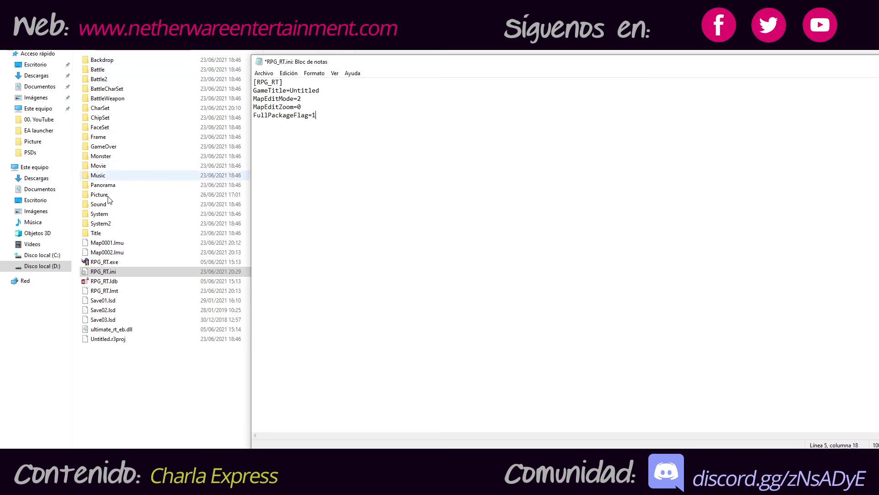
Review the project's resource folders starting at Backdrop, and return to RPG_RT.ini to highlight the FullPackageFlag setting
click(115, 62)
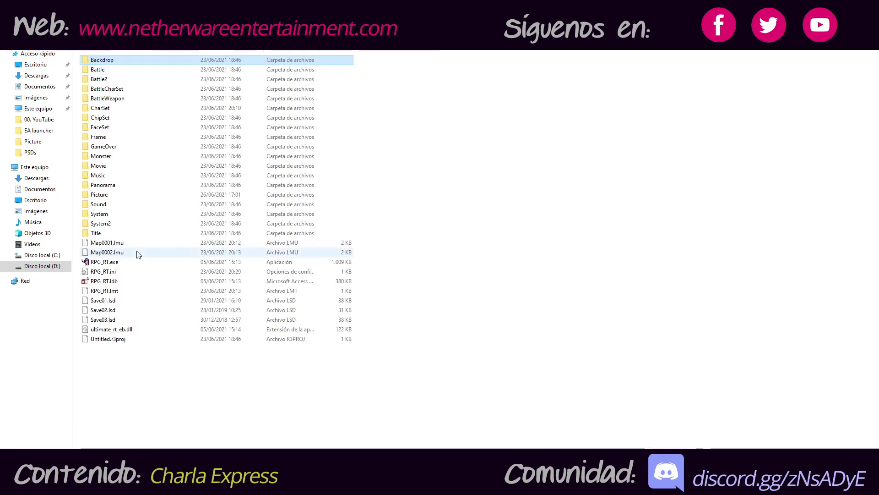
key(alt+Tab)
key(shift+Left)
key(shift+Left)
key(shift+Left)
key(shift+Left)
key(shift+Left)
key(shift+Left)
key(shift+Left)
key(shift+Left)
key(shift+Left)
key(shift+Left)
key(shift+Left)
key(shift+Left)
key(shift+Left)
key(shift+Left)
key(shift+Left)
key(shift+Left)
key(shift+Left)
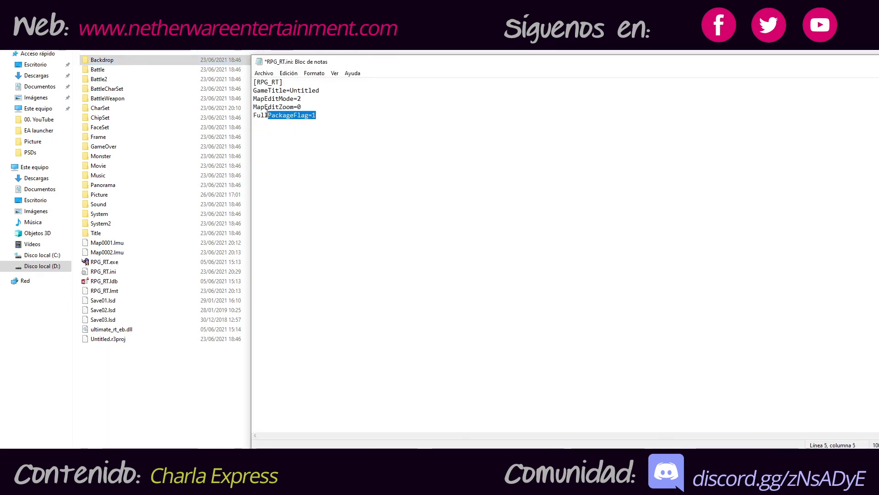
Examine the GameTitle, MapEditMode and MapEditZoom lines above the FullPackageFlag setting
key(Up)
key(shift+End)
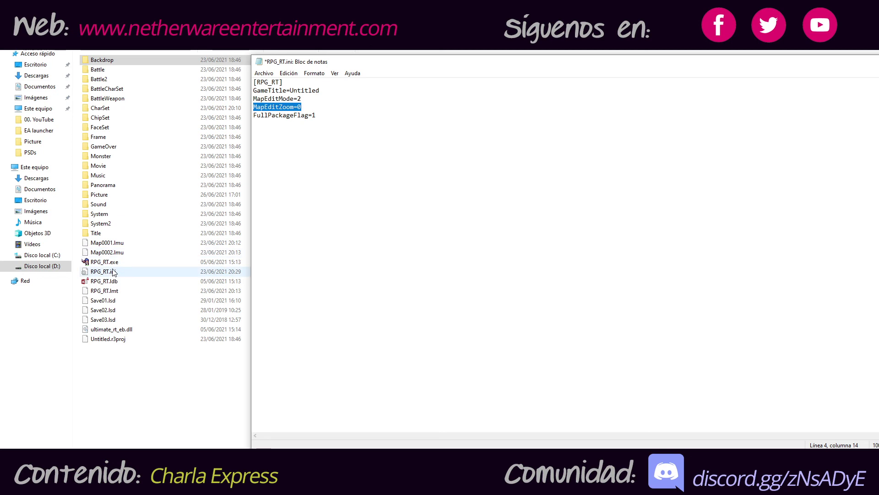
click(338, 111)
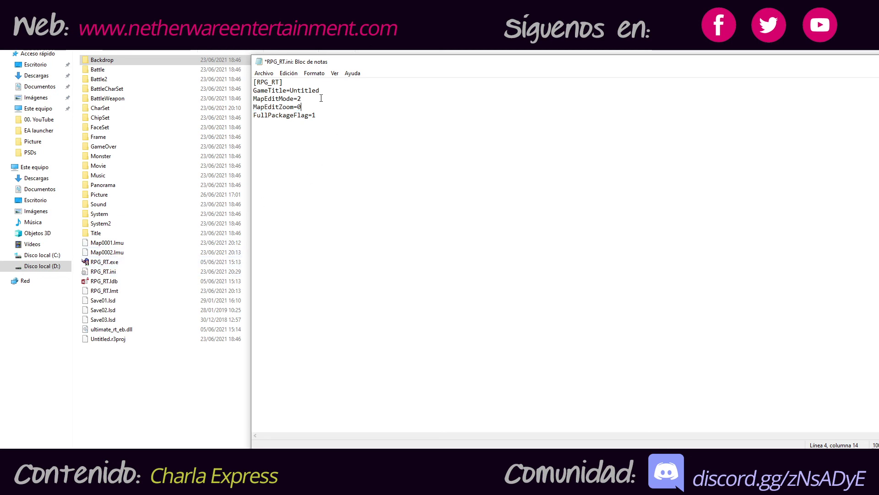
click(326, 115)
drag(323, 90, 254, 107)
click(324, 117)
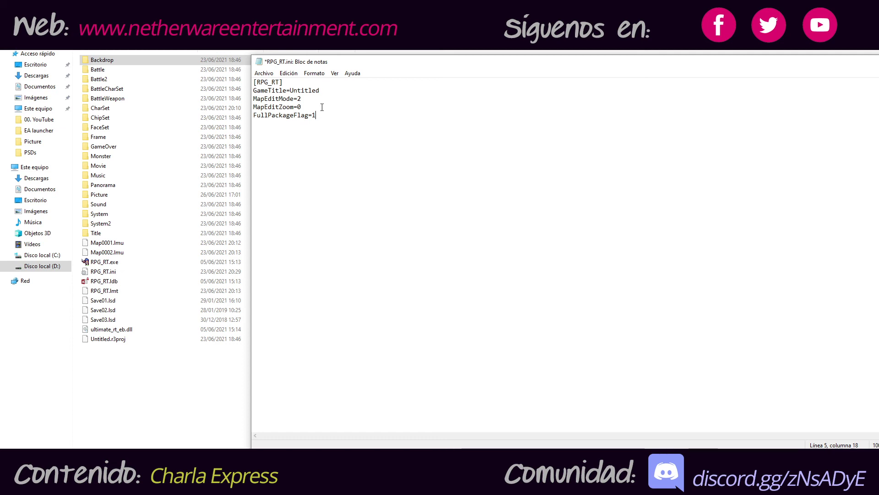
drag(303, 108, 251, 93)
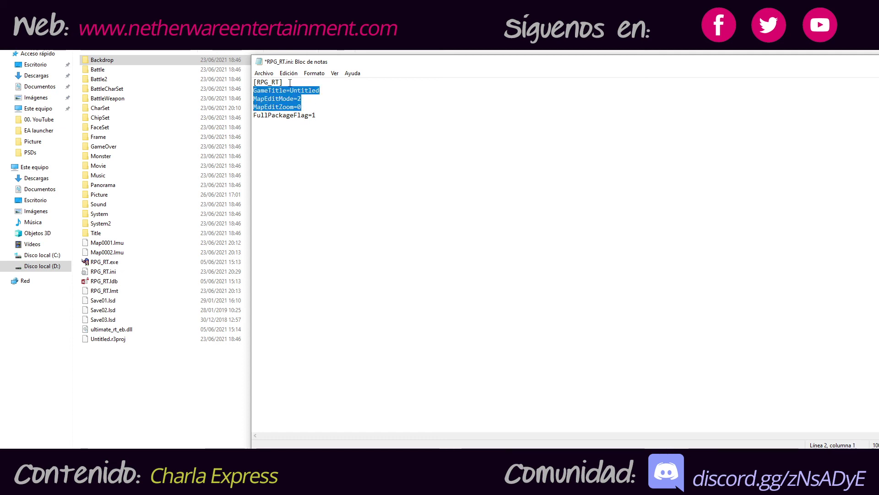
click(341, 109)
click(337, 91)
click(333, 113)
Close RPG_RT.ini and save the changes to the file
drag(576, 69, 424, 67)
click(839, 57)
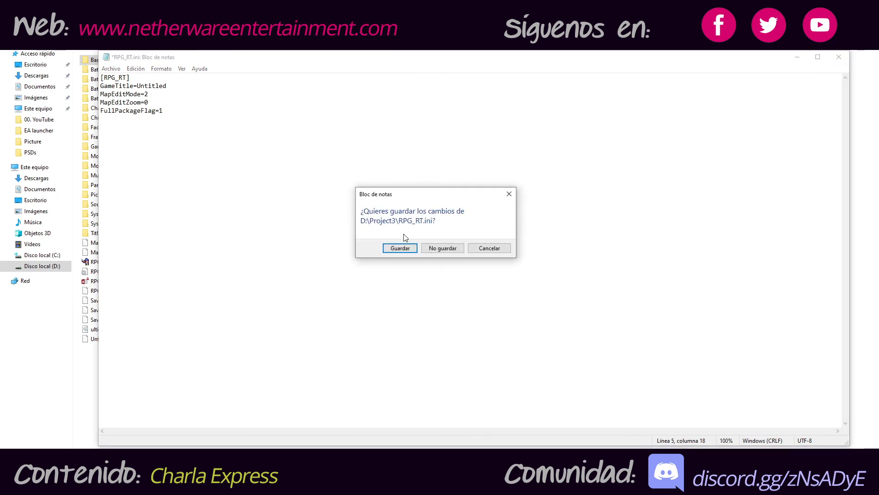
click(400, 248)
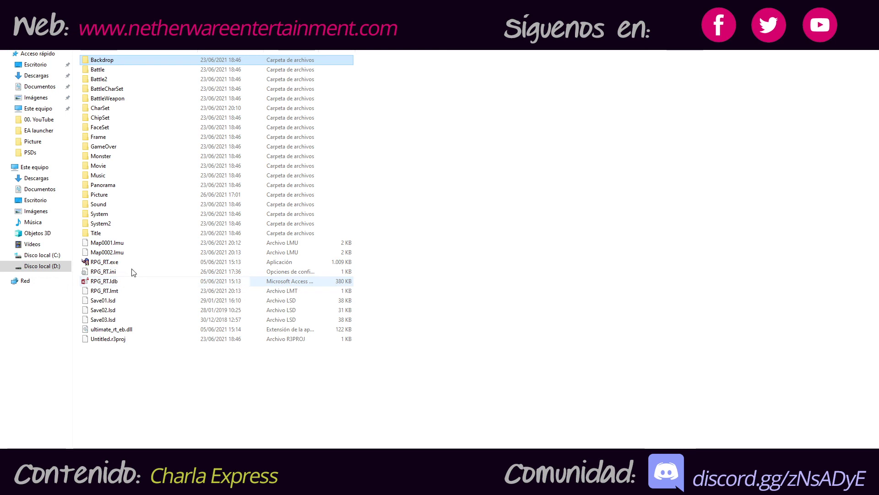
click(445, 250)
Inspect the RPG_RT.exe runtime's entry and file details, along with the RPG_RT.ini entry beside it
click(110, 265)
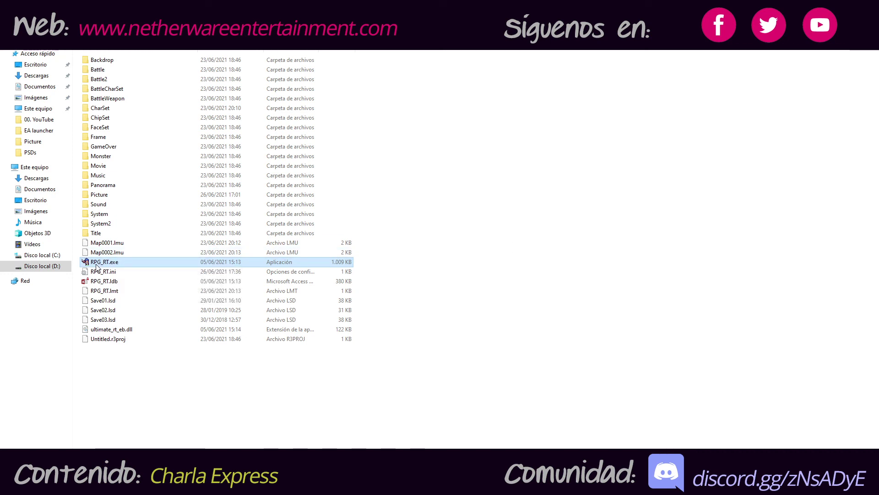
mouse_move(97, 267)
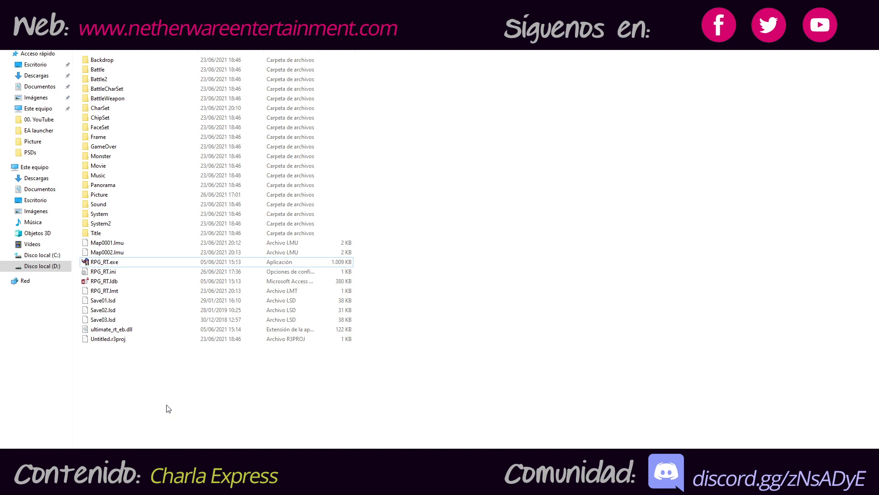
click(105, 263)
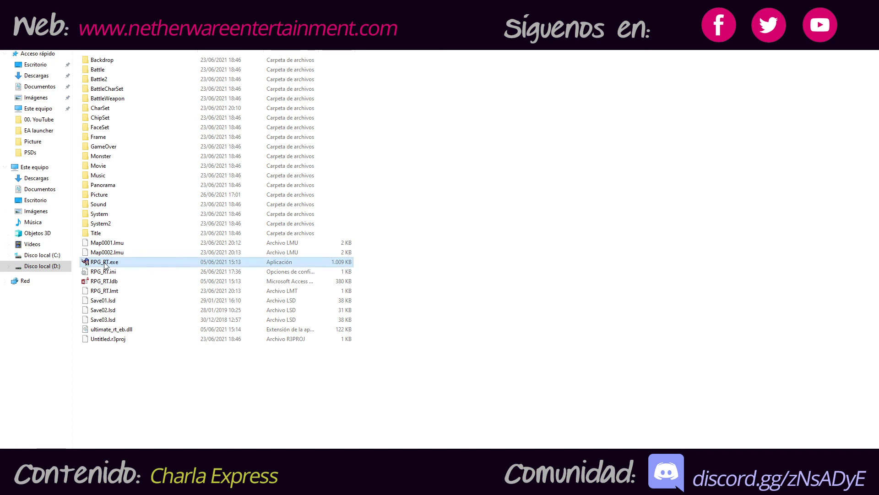
mouse_move(103, 265)
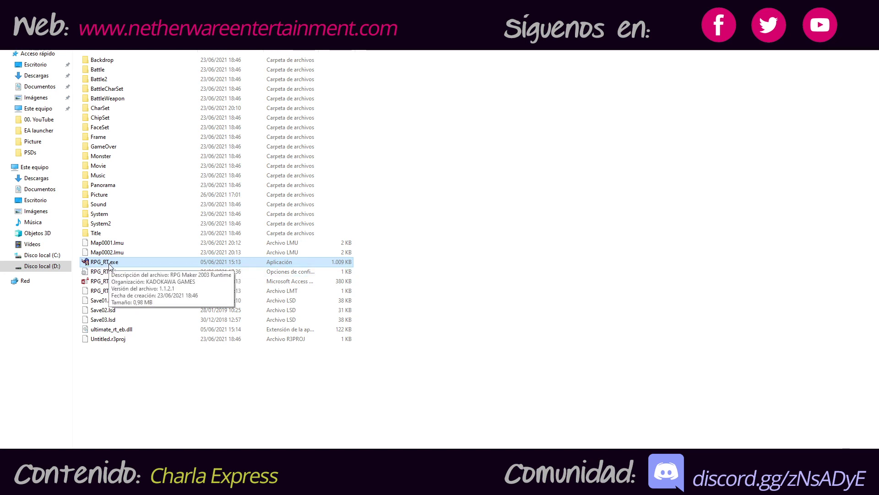
click(117, 270)
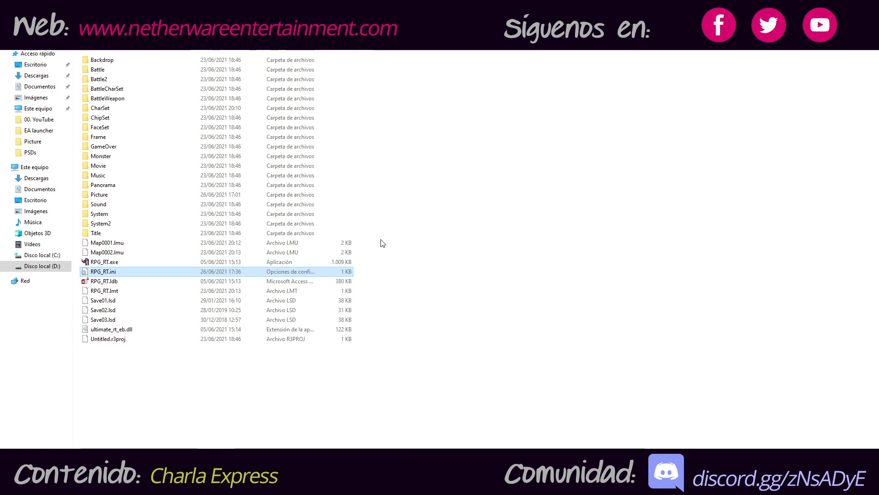
click(408, 250)
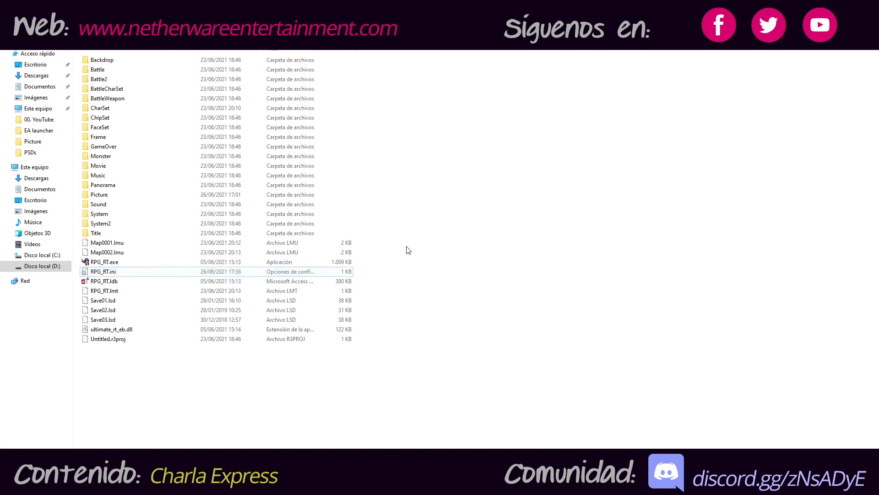